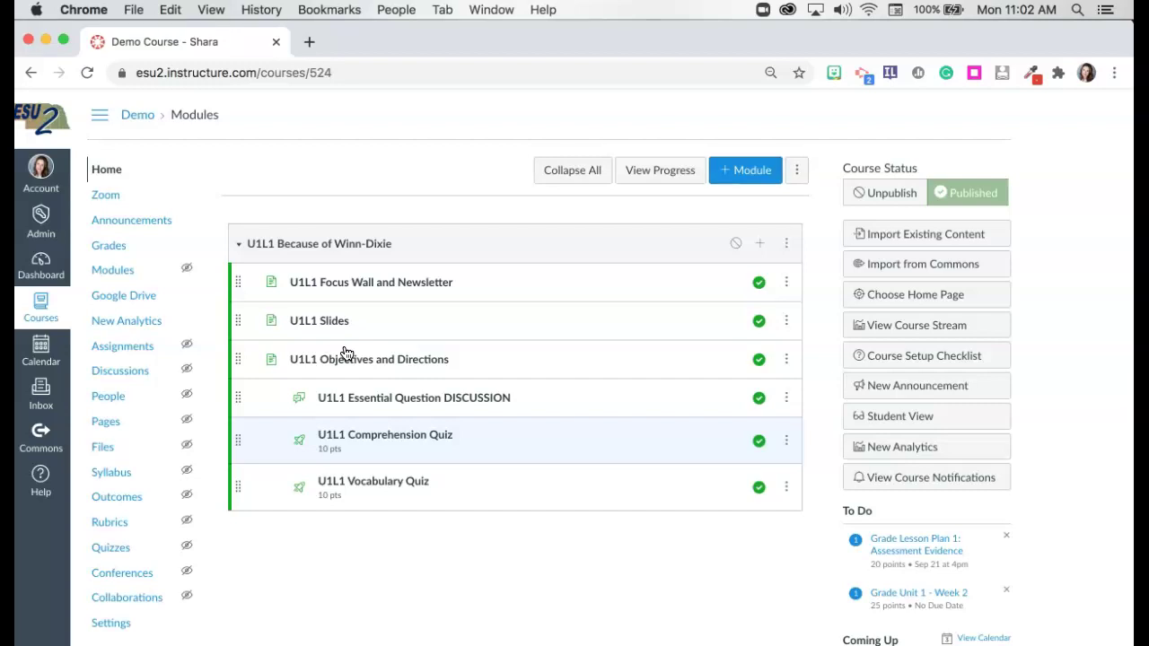
Check the module items' action menus, zoom out, and open the U1L1 Vocabulary Quiz's menu.
left_click(786, 286)
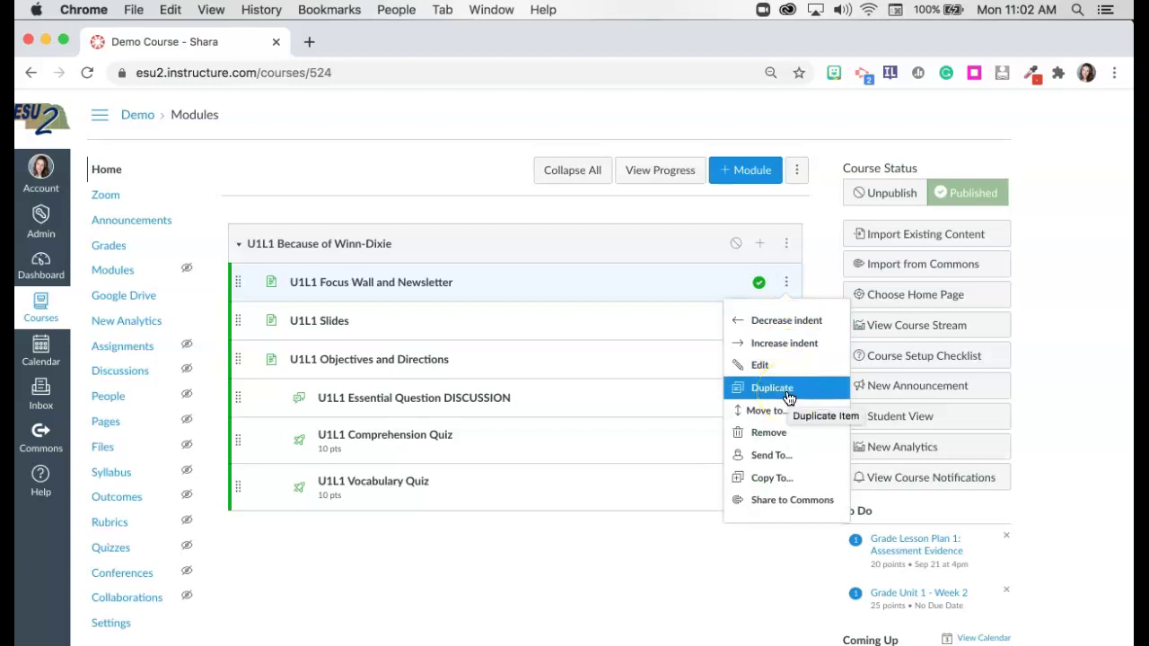
left_click(823, 277)
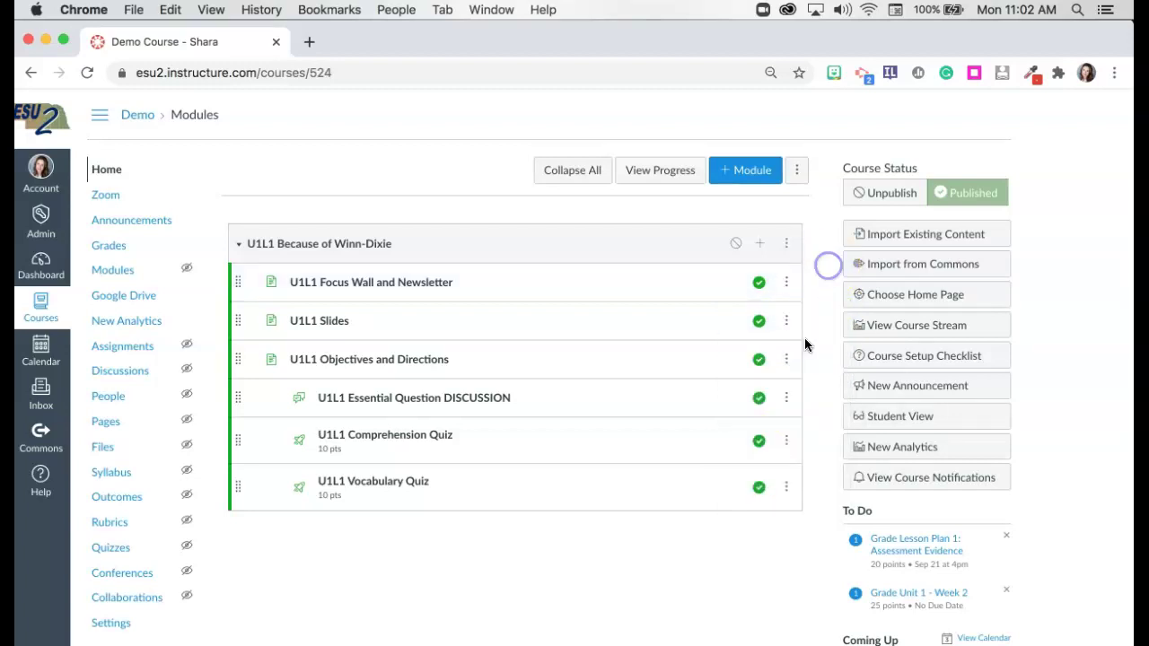
left_click(788, 398)
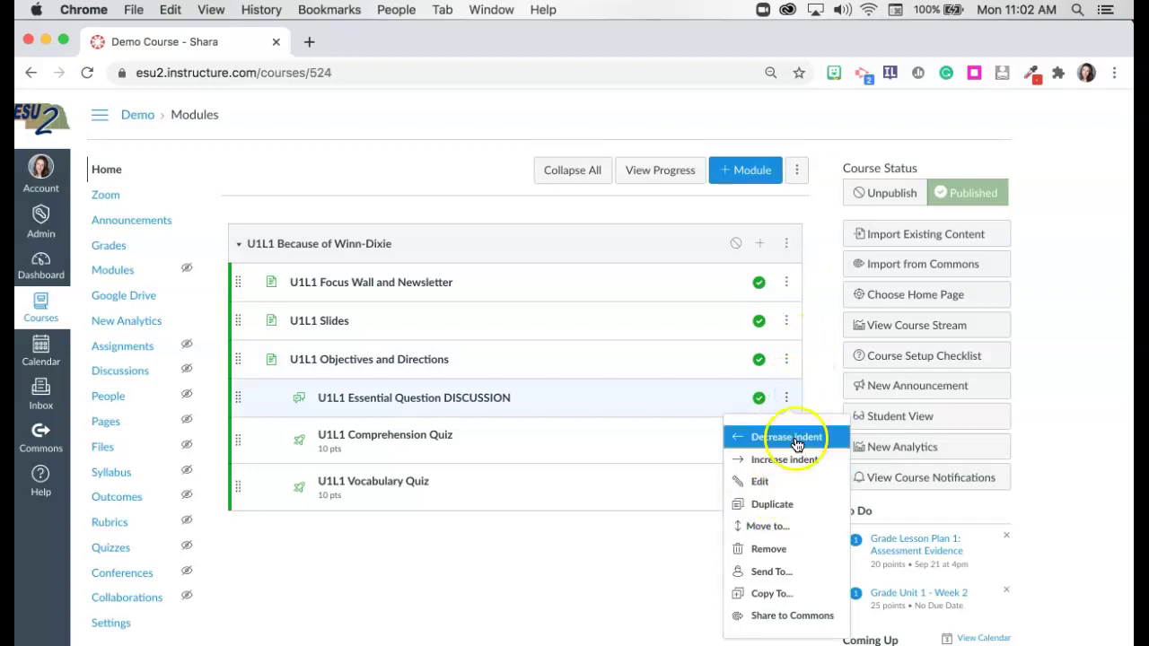
left_click(811, 392)
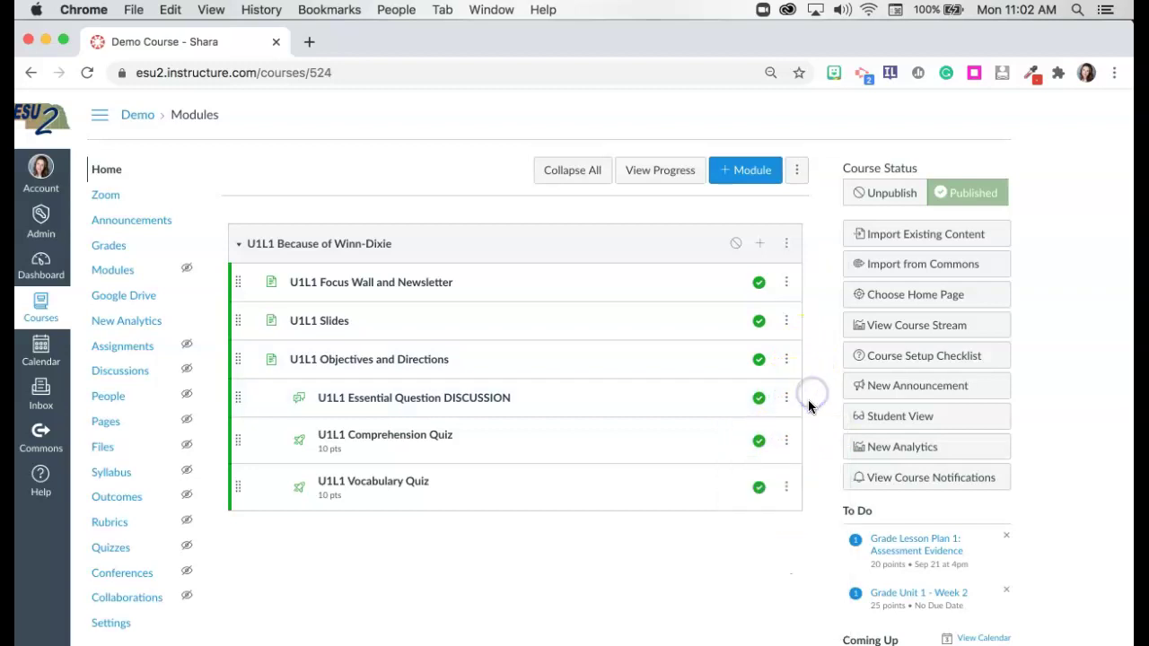
left_click(786, 488)
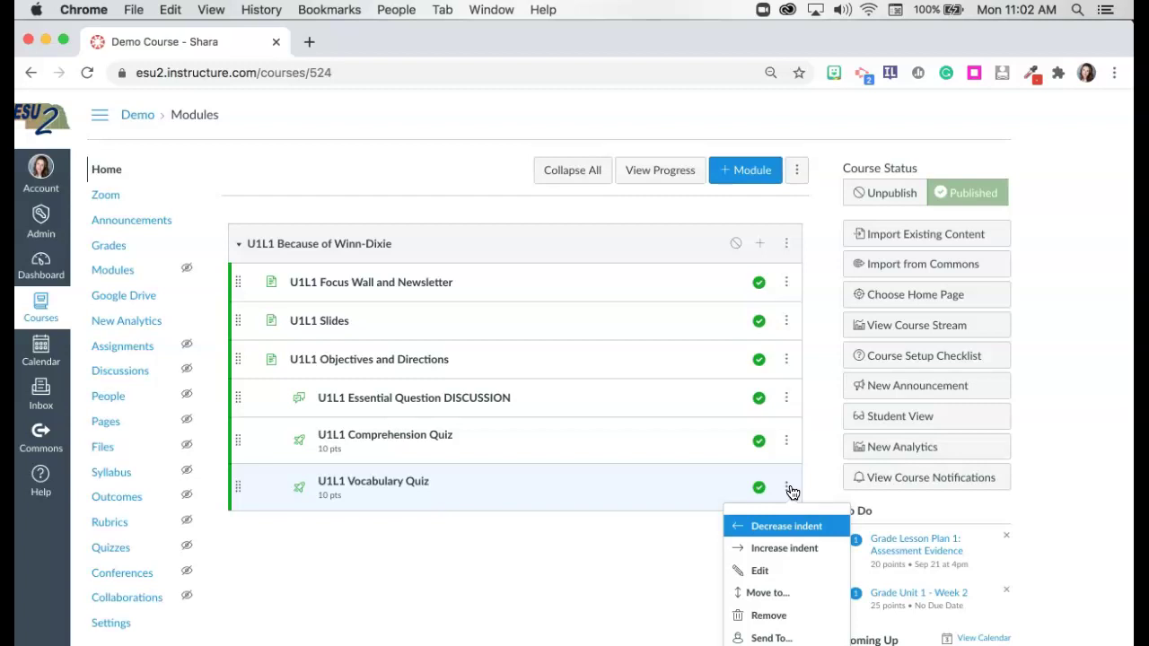
left_click(819, 450)
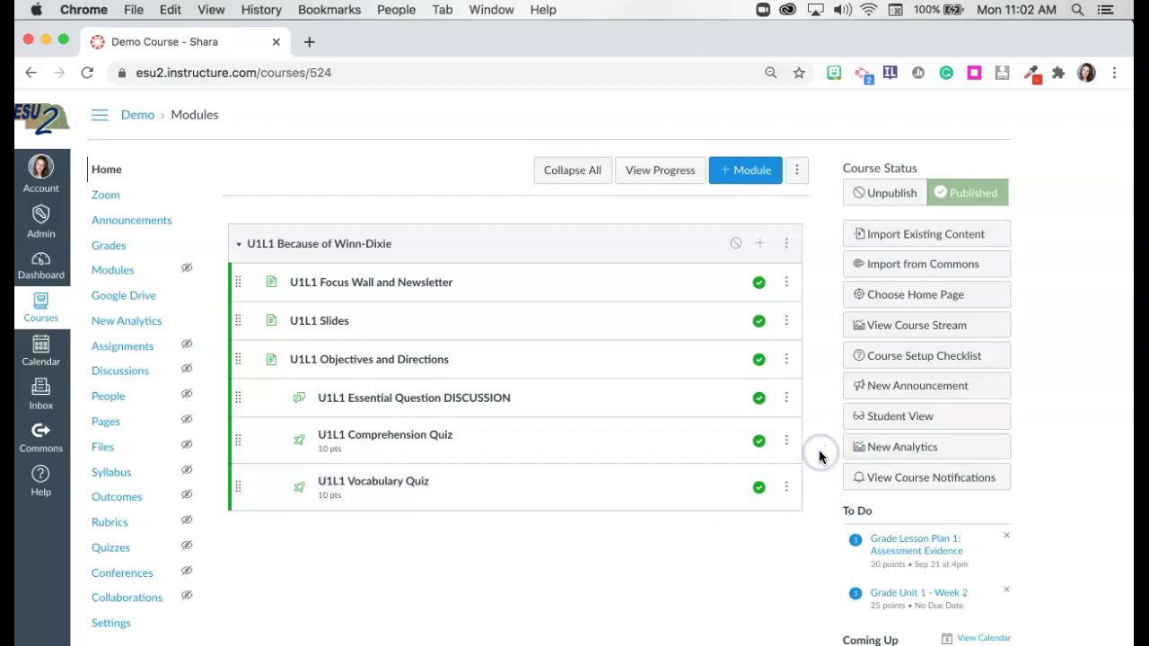
key("super+minus")
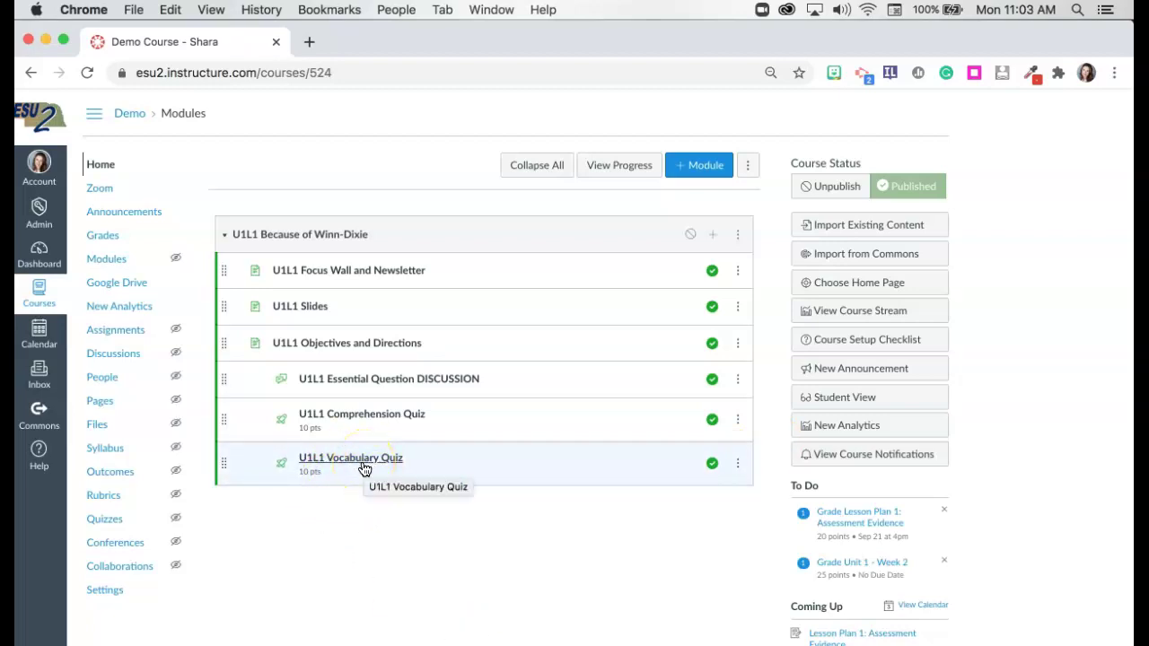
left_click(737, 464)
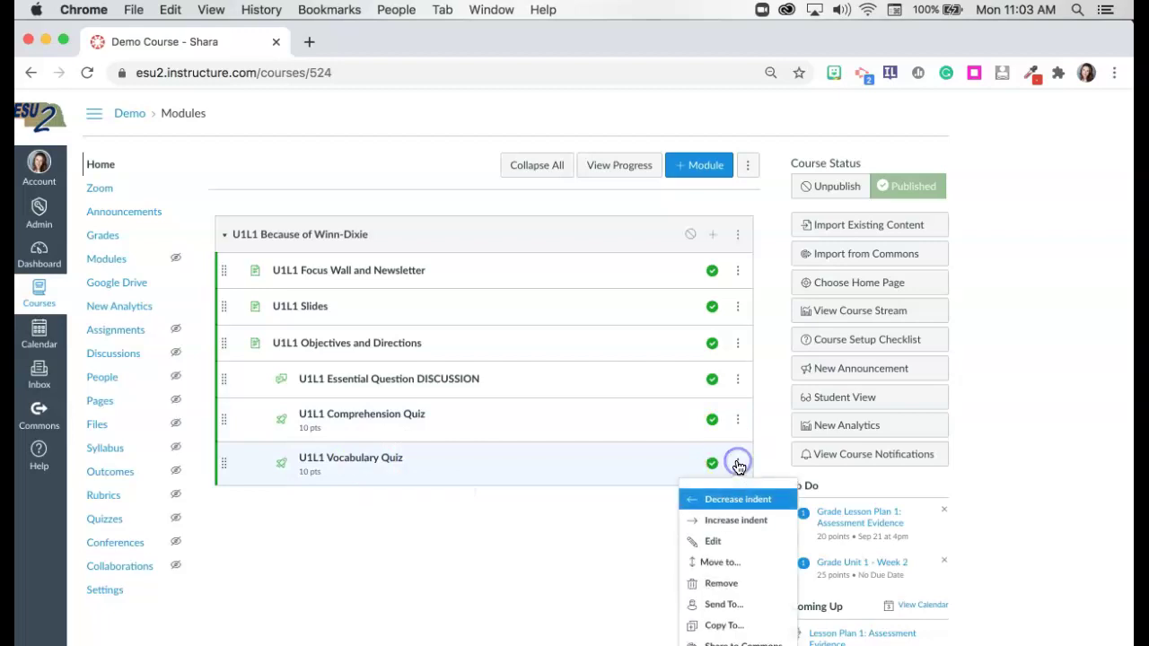
Choose Copy To for the quiz and pick the Demo course as destination.
left_click(738, 627)
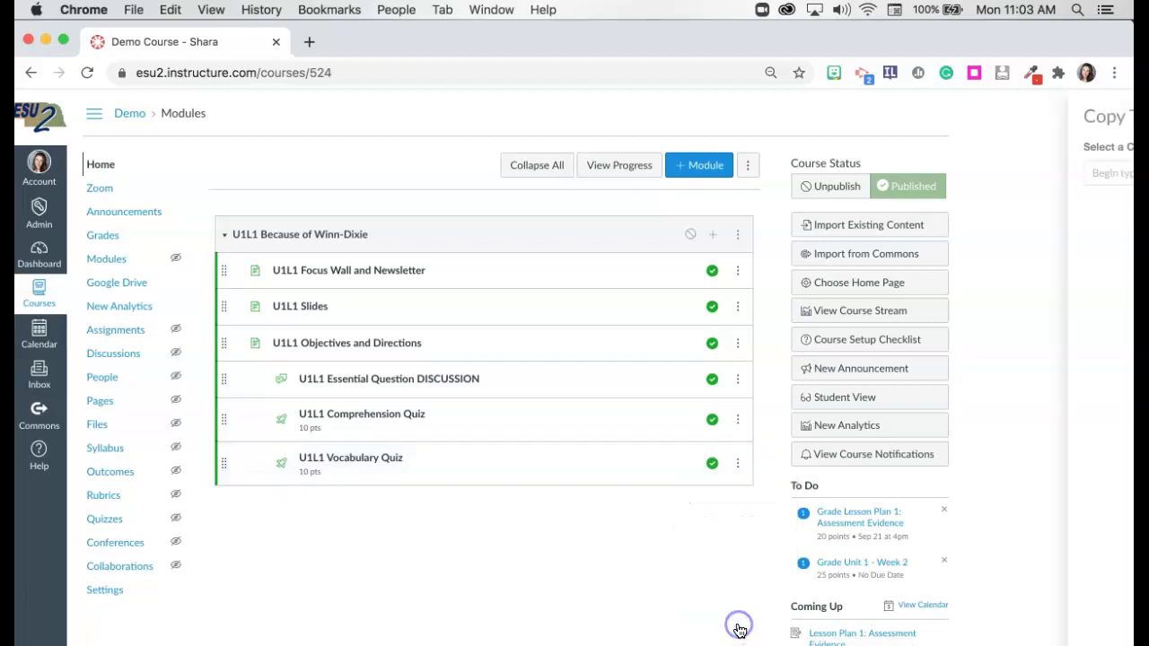
left_click(1021, 175)
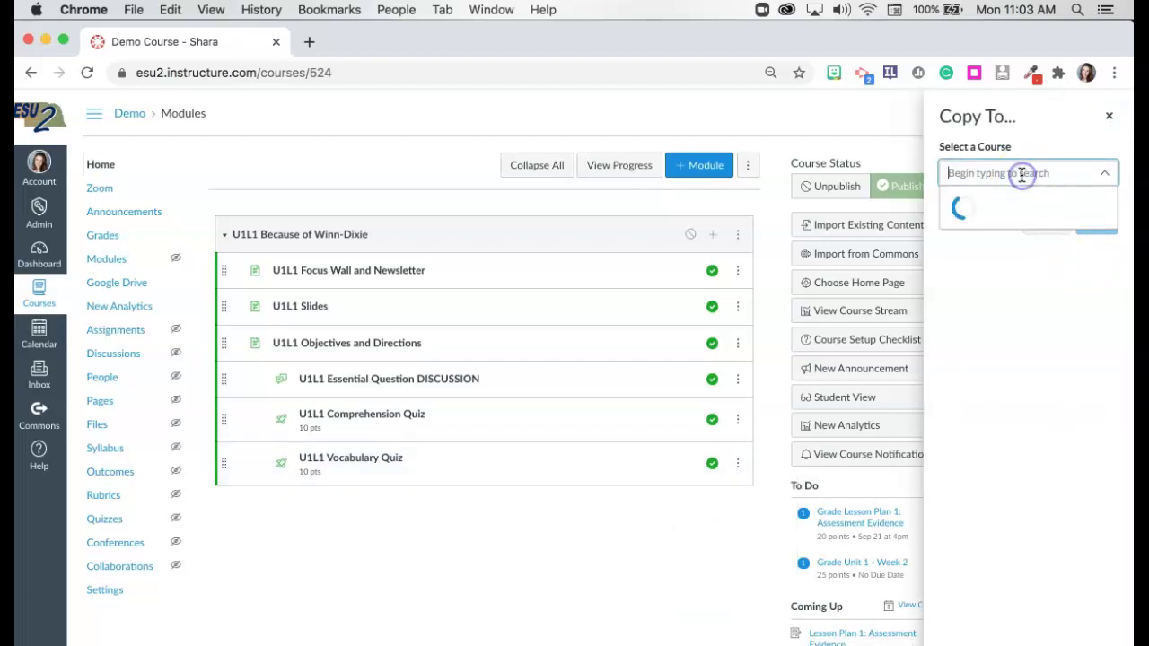
type("Demo")
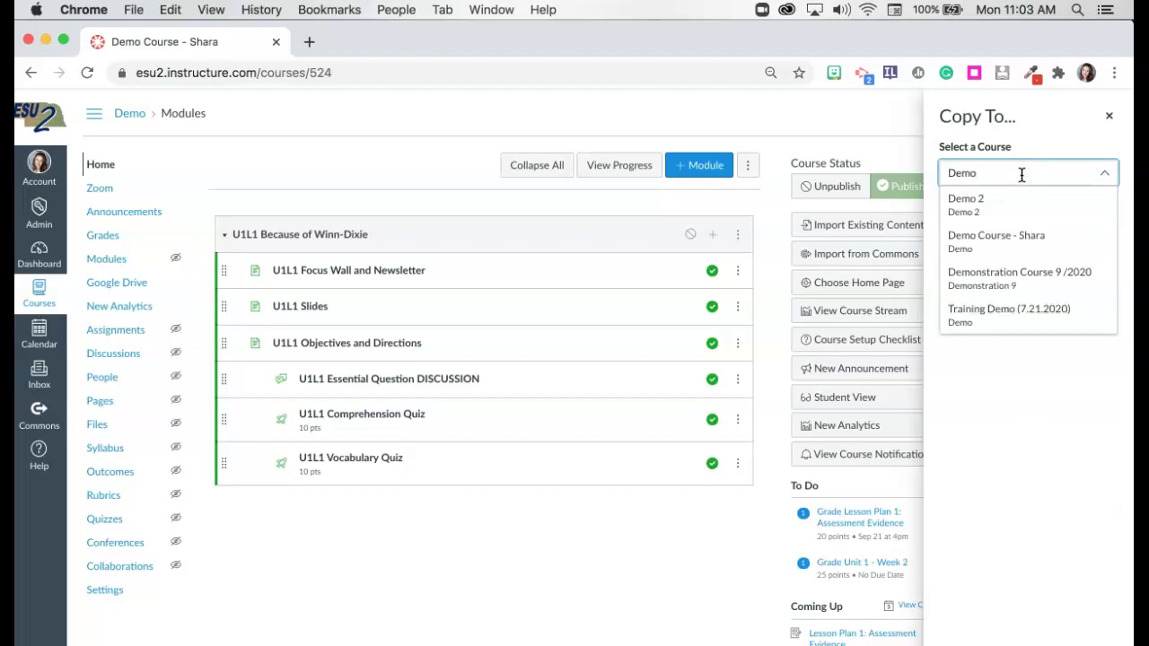
left_click(1036, 206)
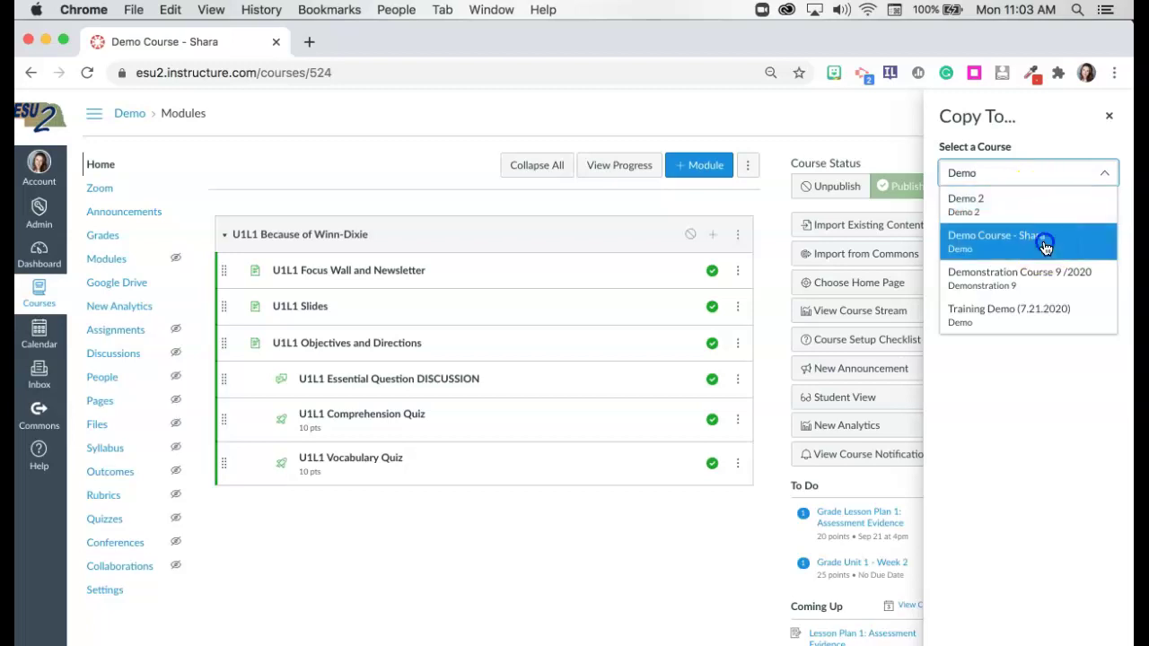
left_click(1038, 237)
Copy it into the U1L1 Because of Winn-Dixie module, placed At the Bottom, then close.
left_click(1038, 232)
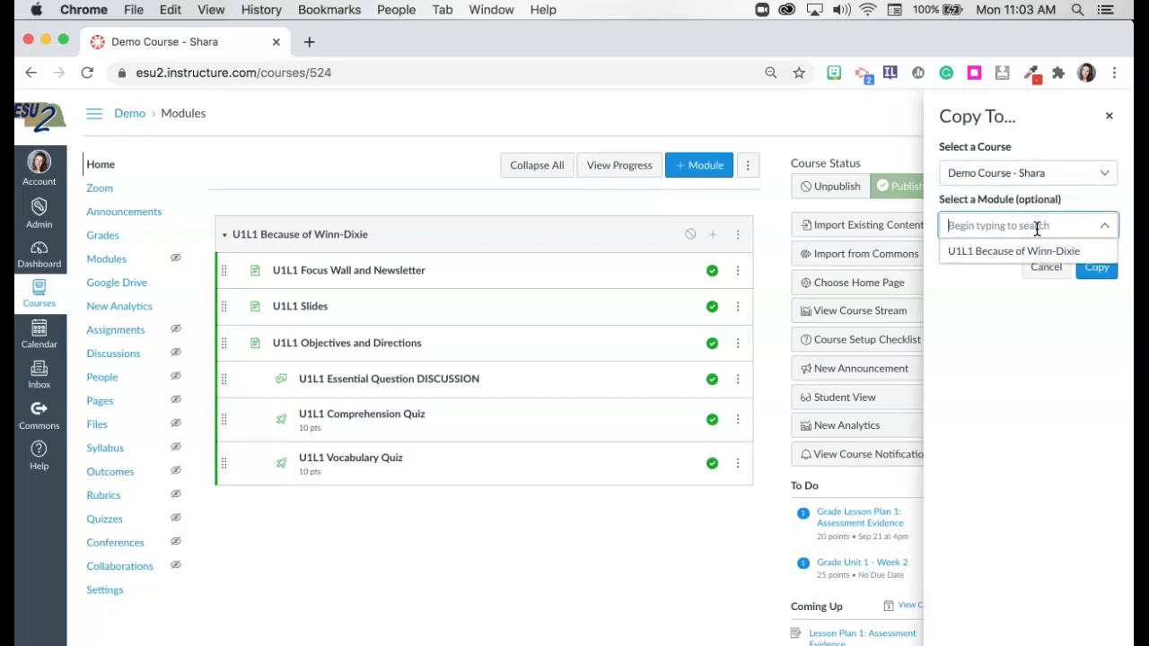
left_click(1032, 252)
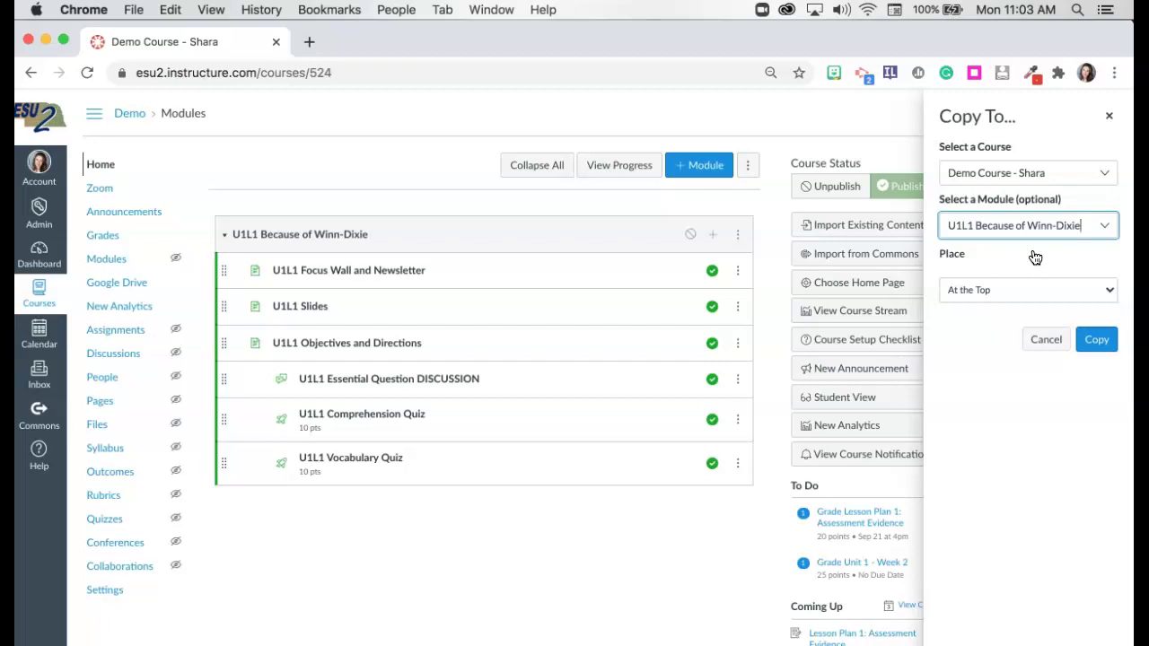
left_click(1027, 282)
left_click(1028, 289)
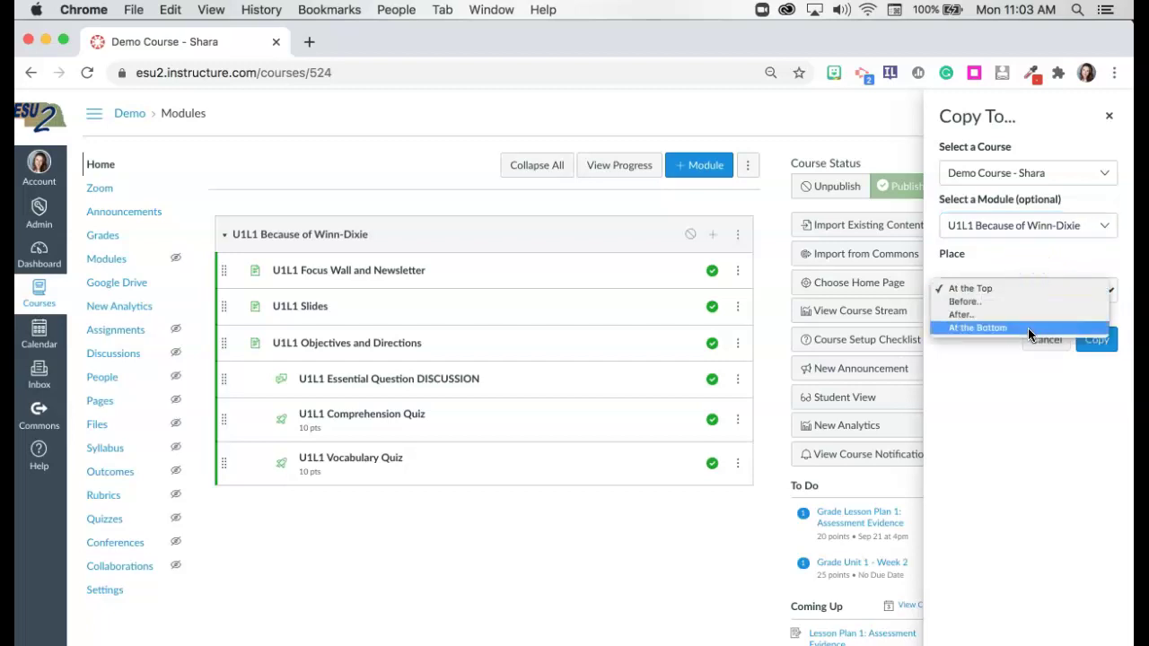
left_click(1028, 327)
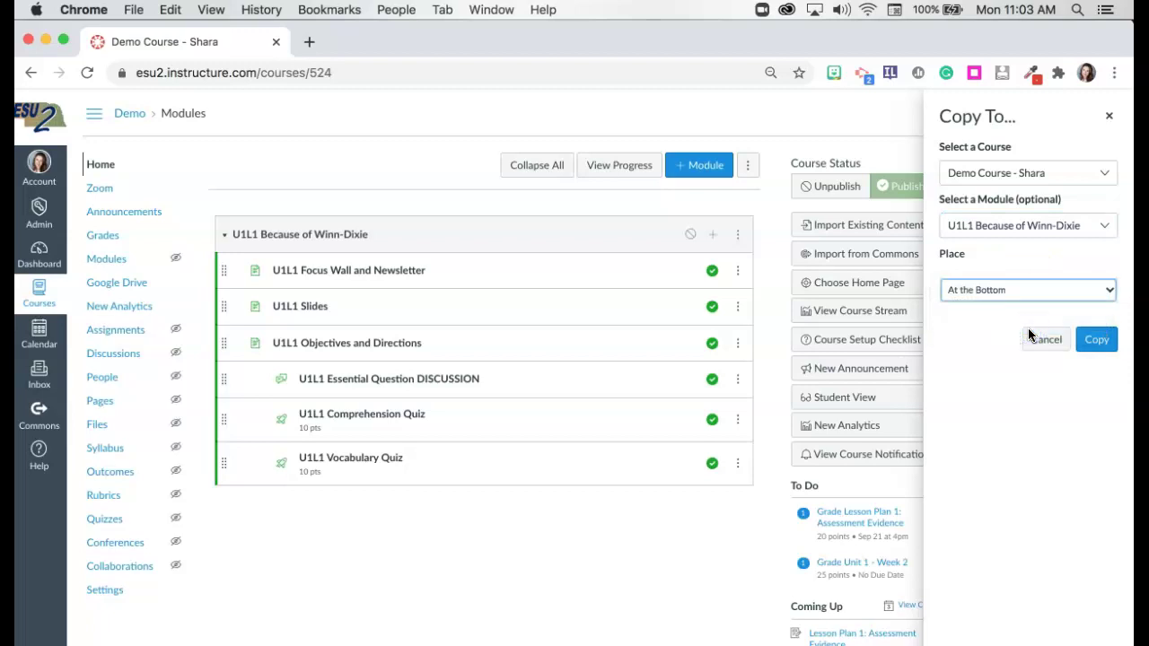
left_click(1097, 340)
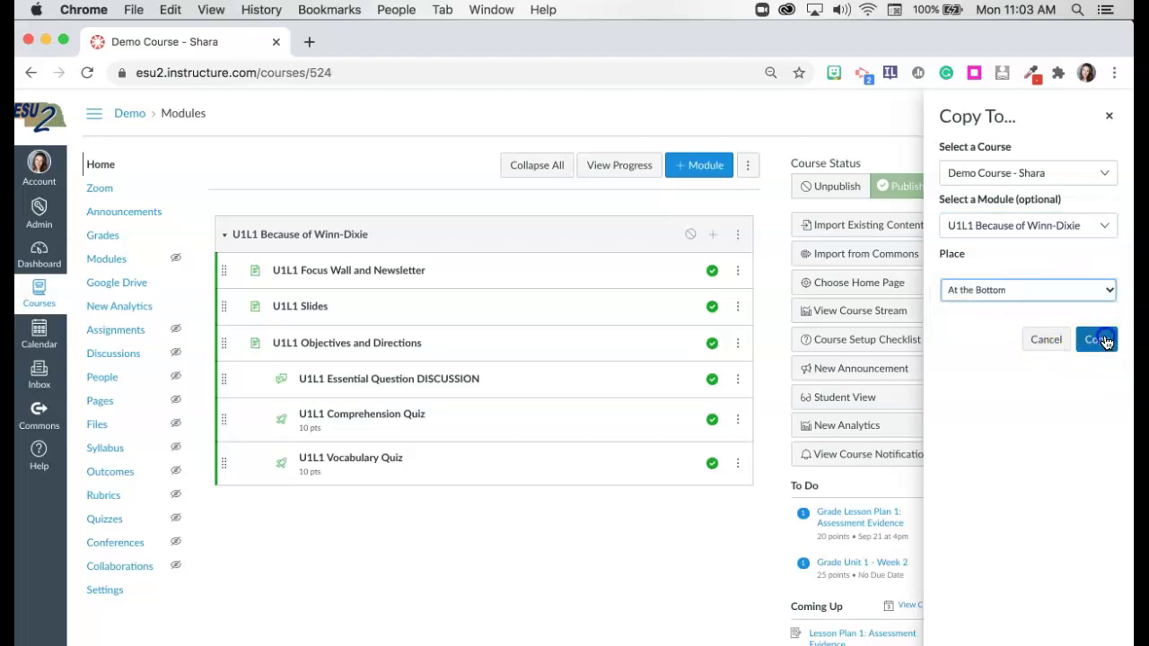
left_click(1096, 398)
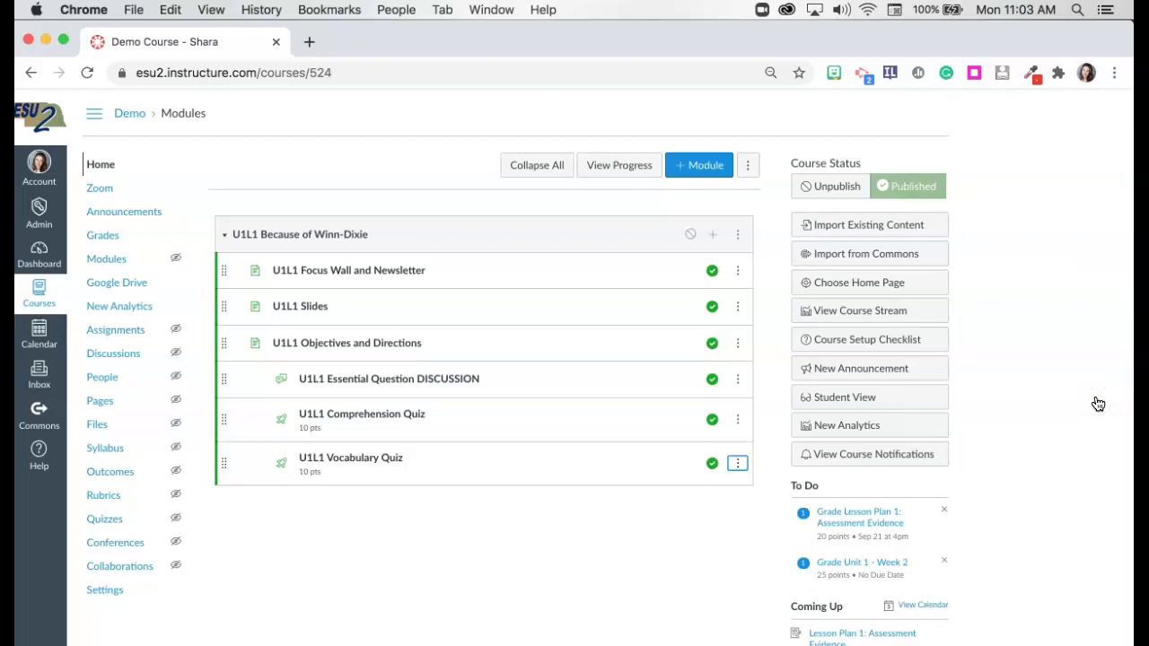
Reload the Modules page until the copied quiz appears at the module's bottom.
left_click(87, 73)
left_click(88, 76)
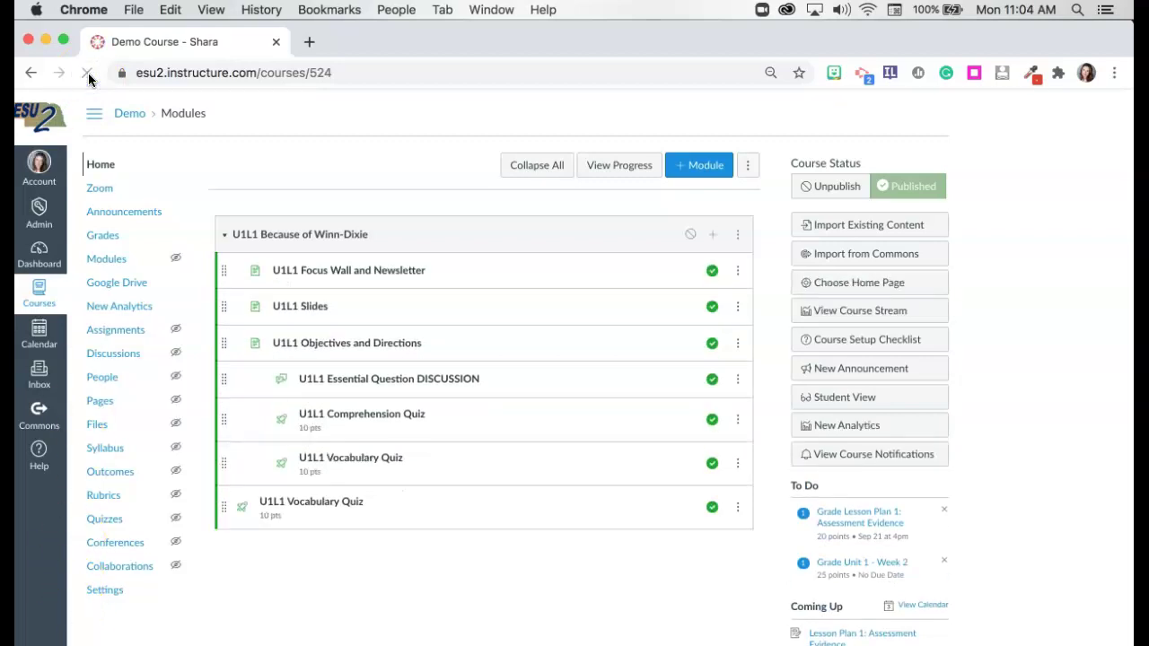
left_click(410, 467)
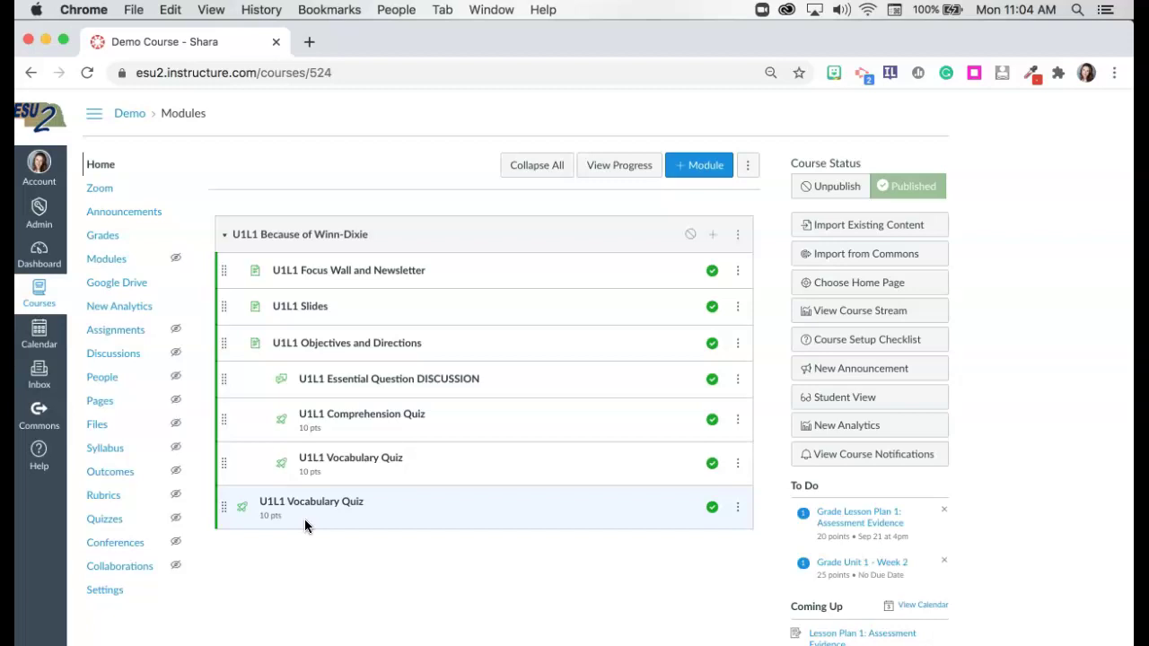
Edit the bottom quiz copy, appending '(Version 2)' to its title, and update it.
left_click(737, 508)
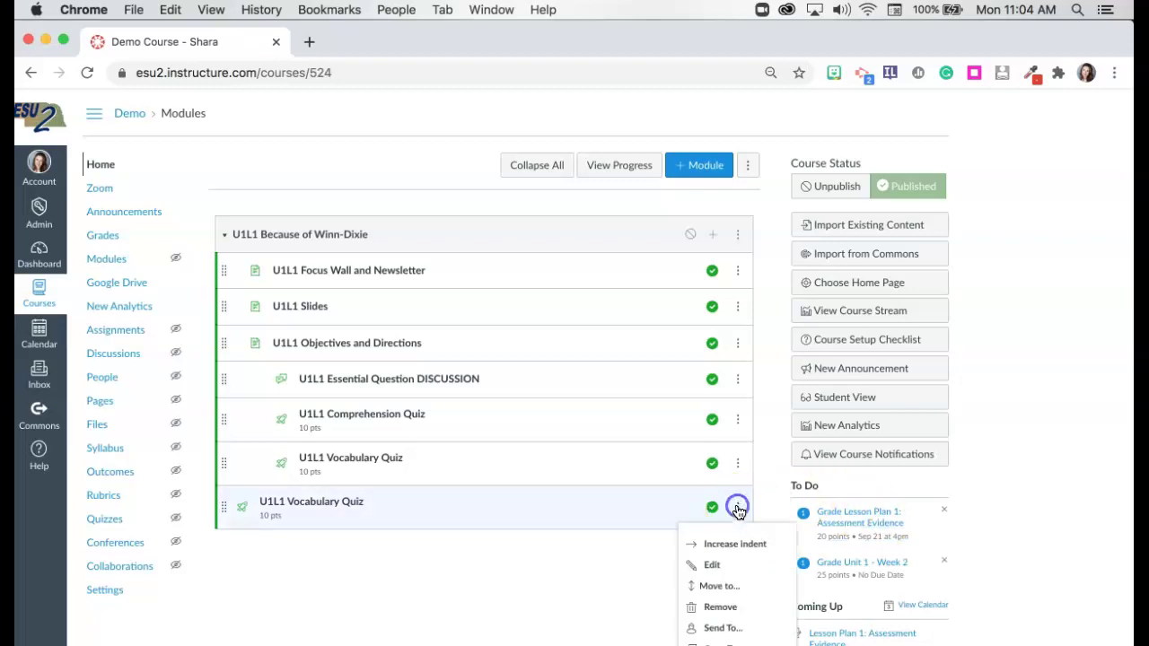
left_click(724, 563)
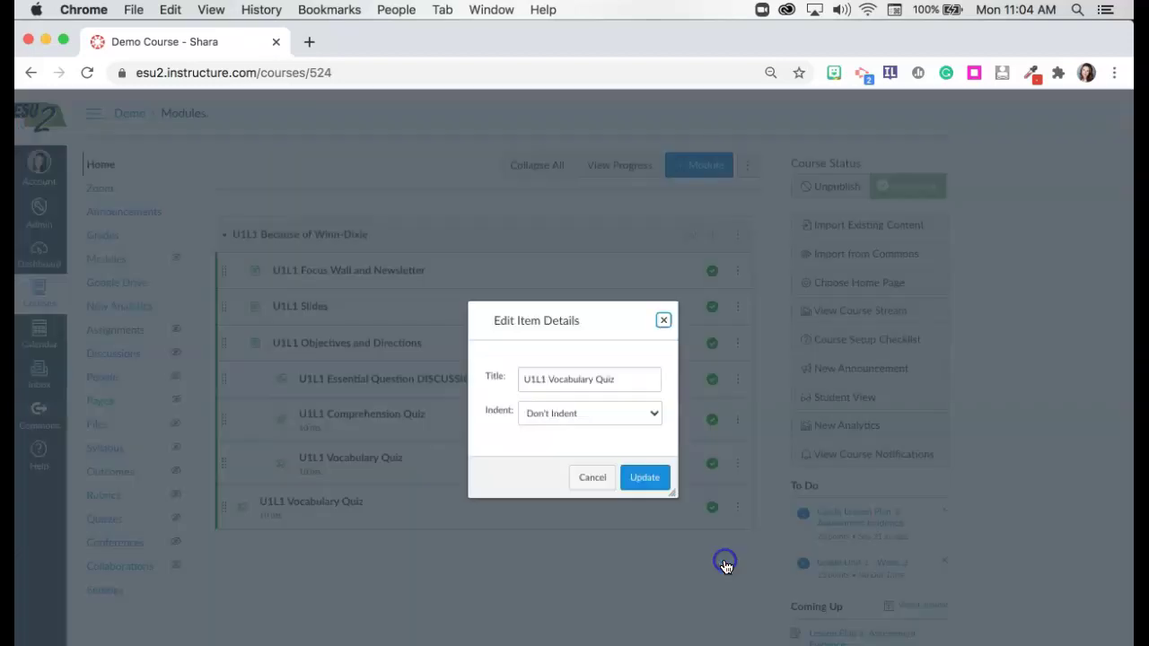
left_click(630, 384)
type("(Version 2")
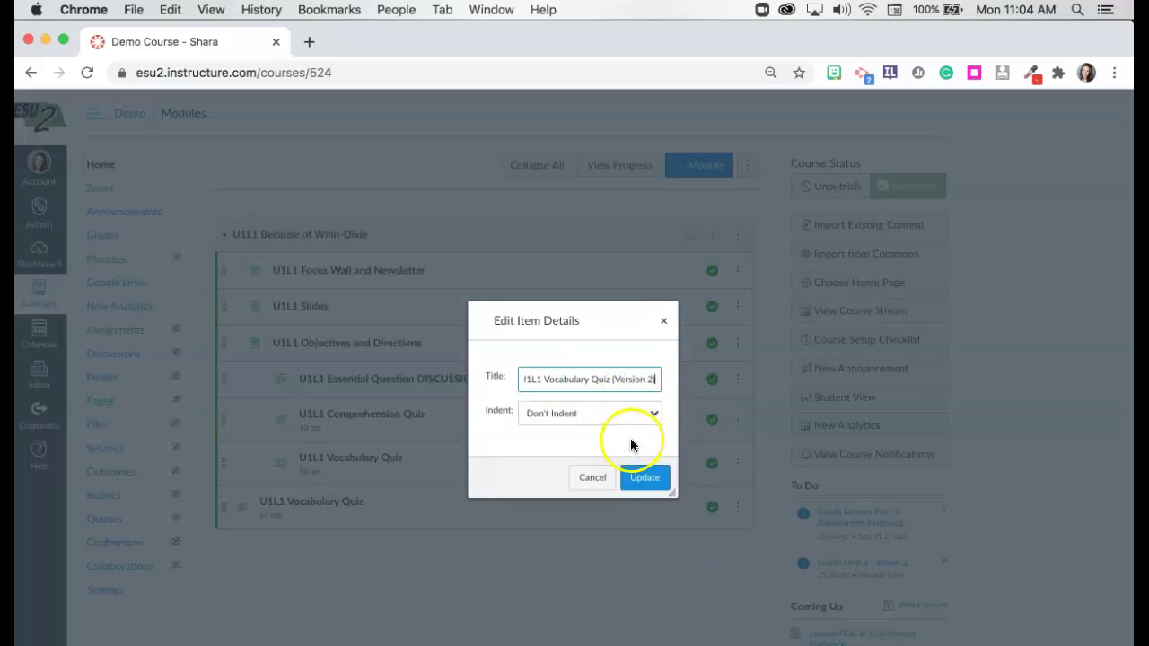
left_click(644, 477)
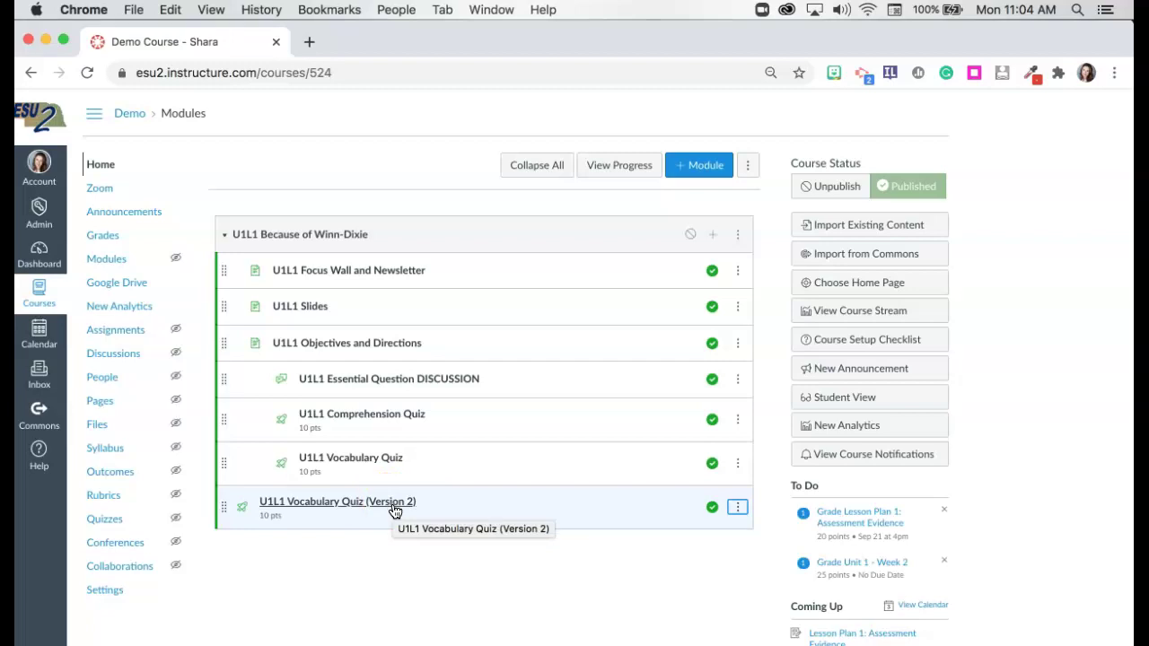
Review the module and open then close the Version 2 quiz's action menu.
left_click(330, 508)
left_click(337, 522)
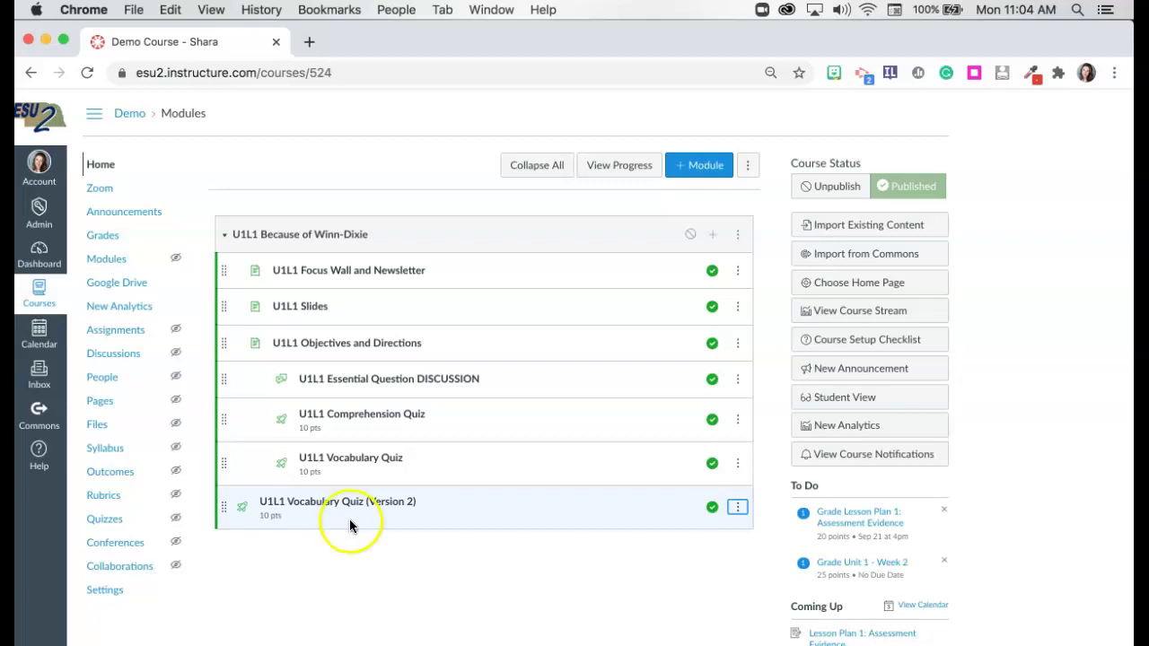
left_click(381, 459)
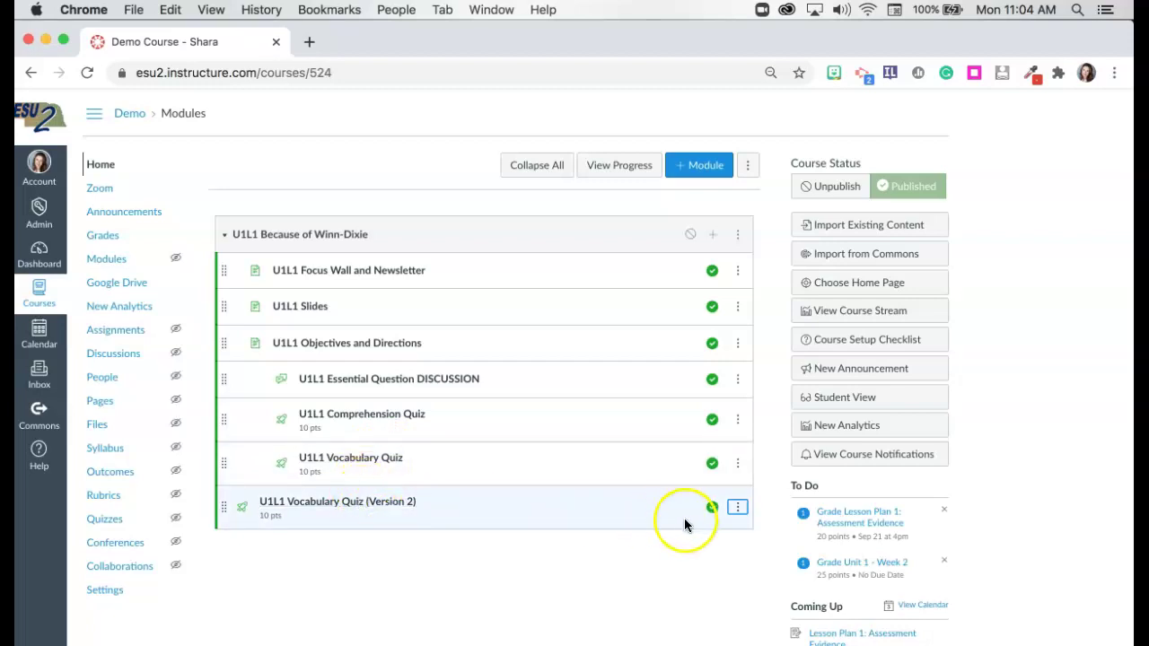
left_click(737, 507)
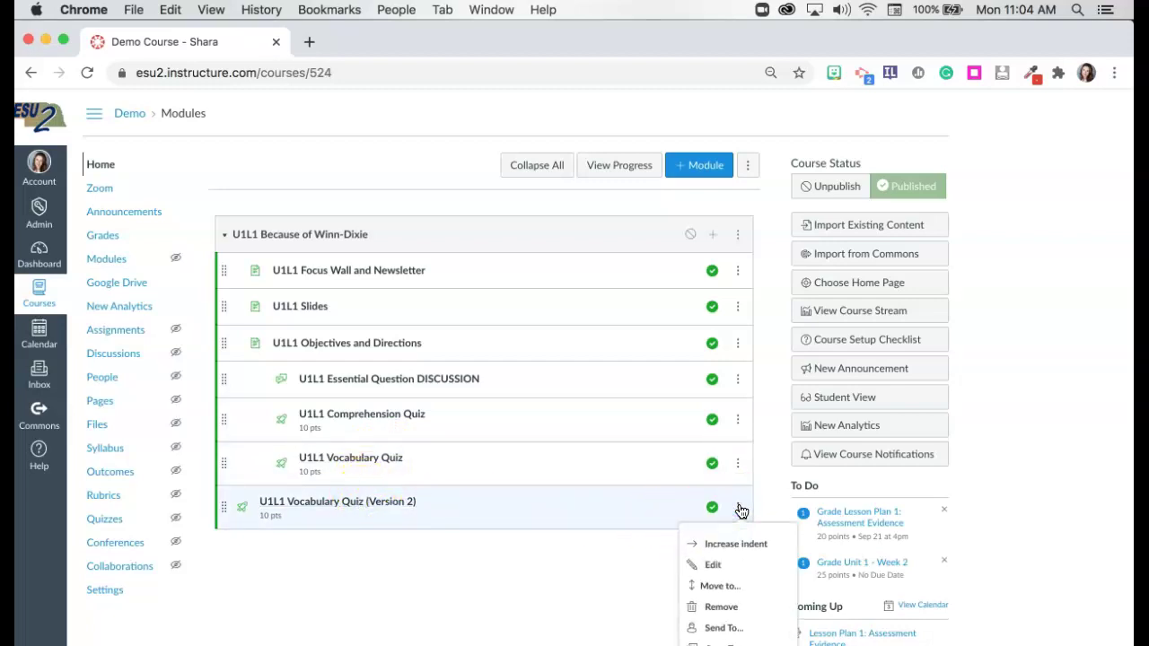
left_click(737, 508)
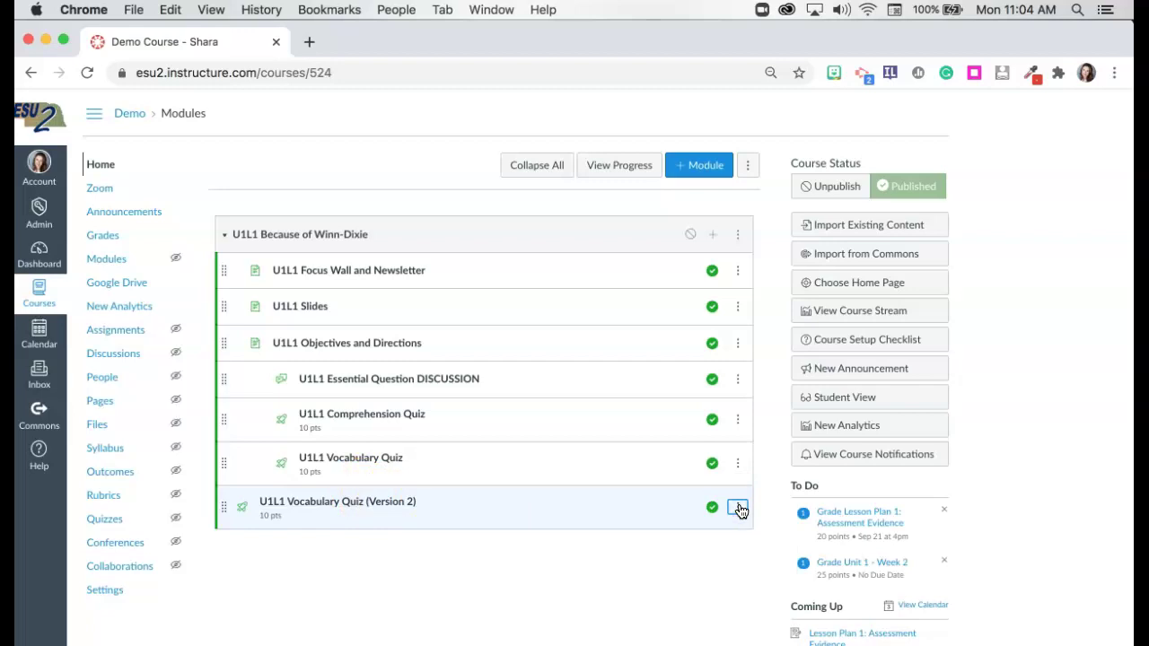